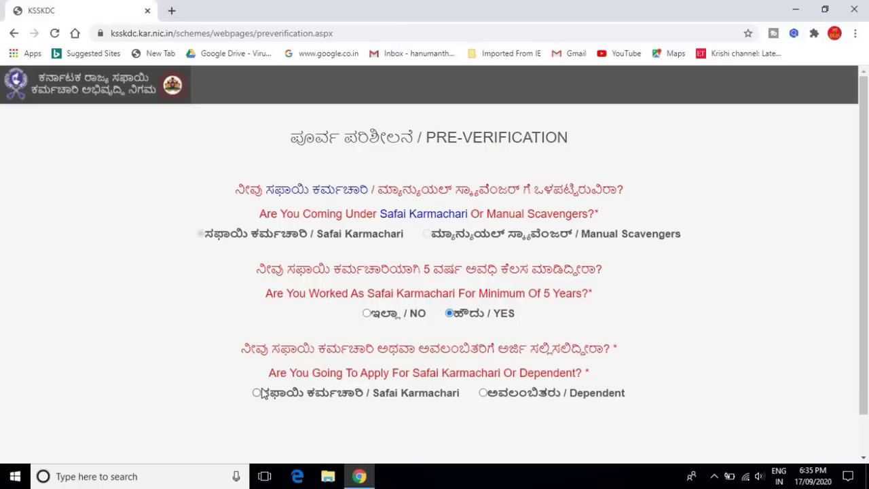
- Set the applicant type to Safai Karmachari and choose the Ganga Kalyana scheme in the pre-verification form
click(257, 393)
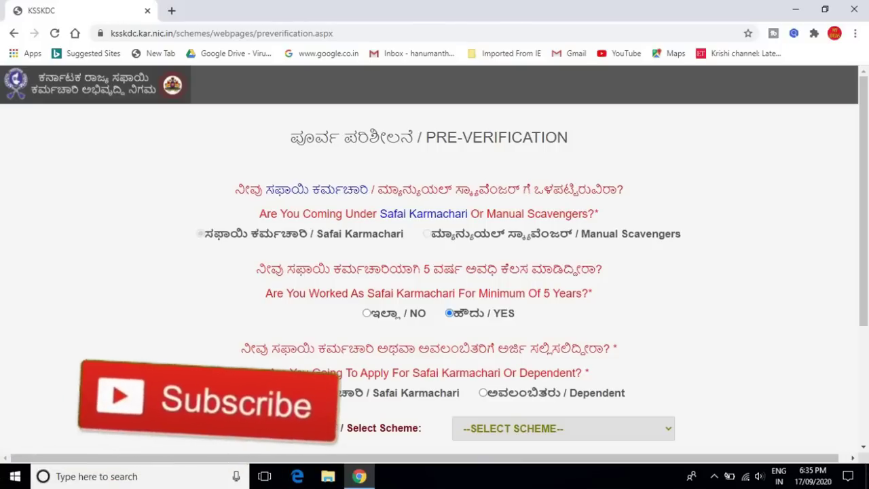
scroll(151, 385, down, 1)
scroll(150, 385, down, 1)
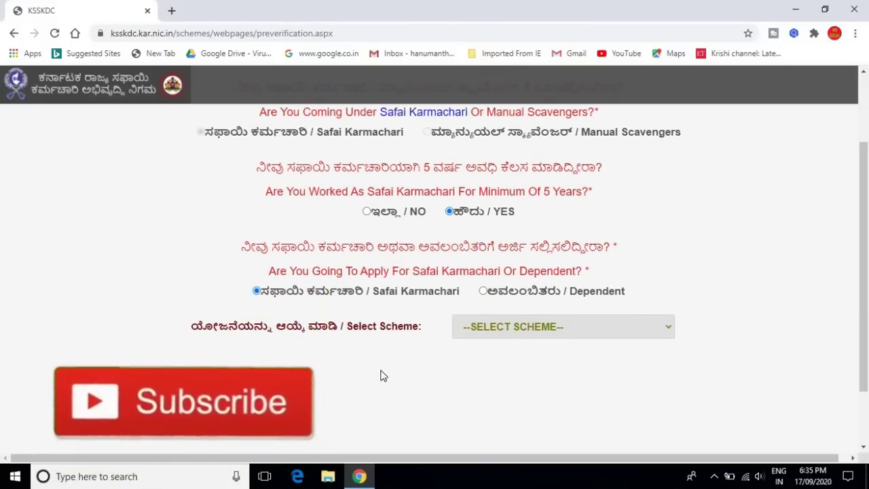
click(521, 331)
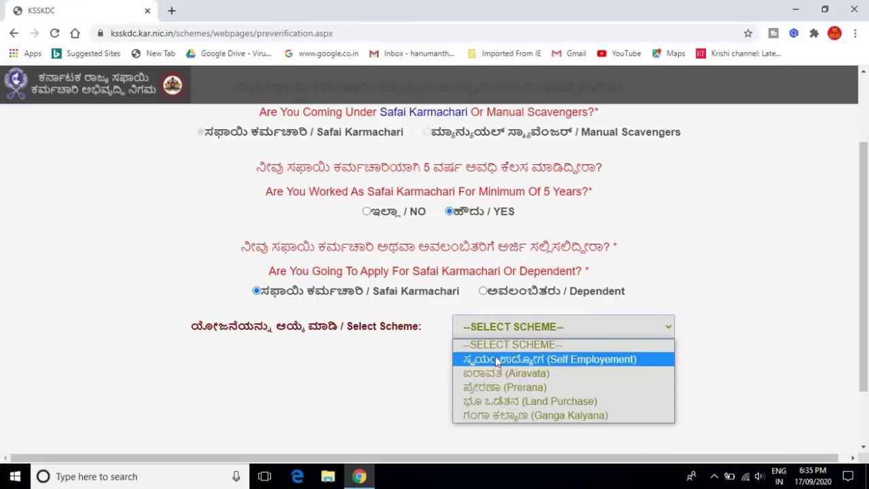
click(512, 416)
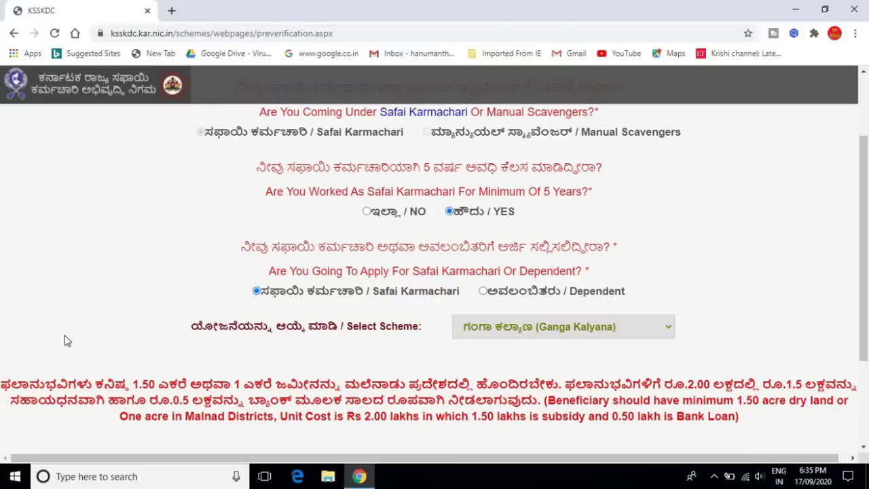
- Proceed from the pre-verification form to the Ganga Kalyana scheme registration form
scroll(66, 340, down, 2)
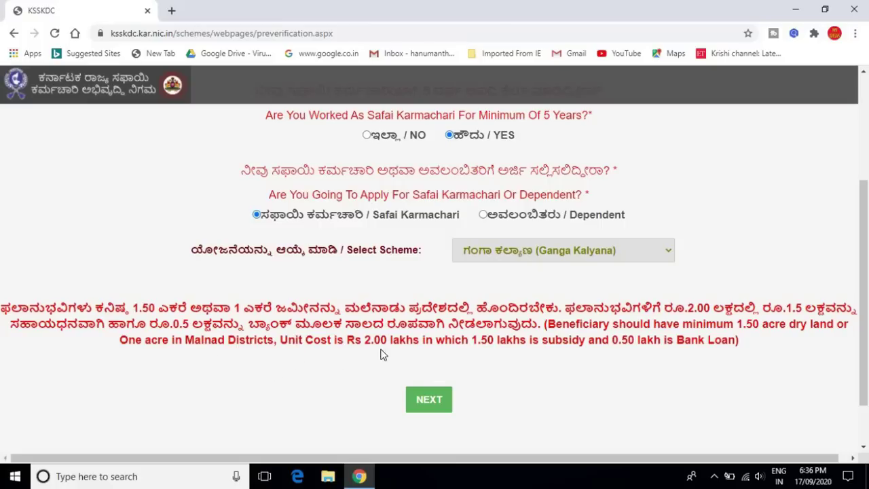
click(428, 403)
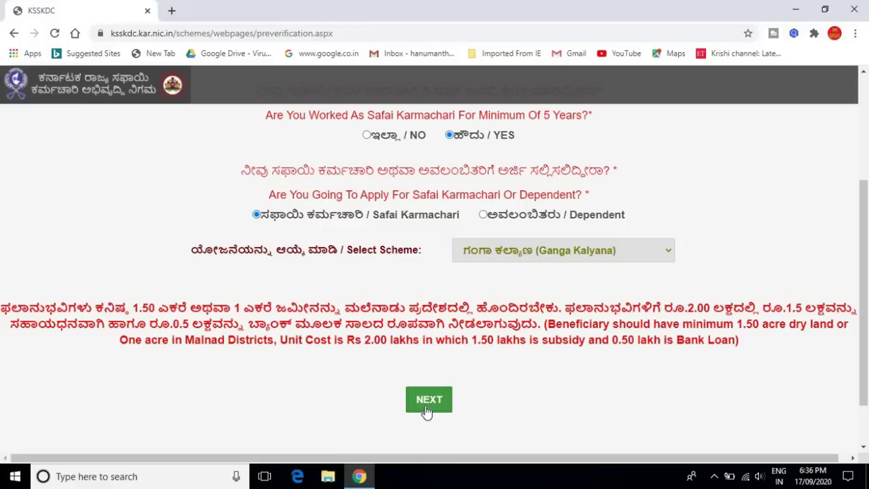
click(427, 406)
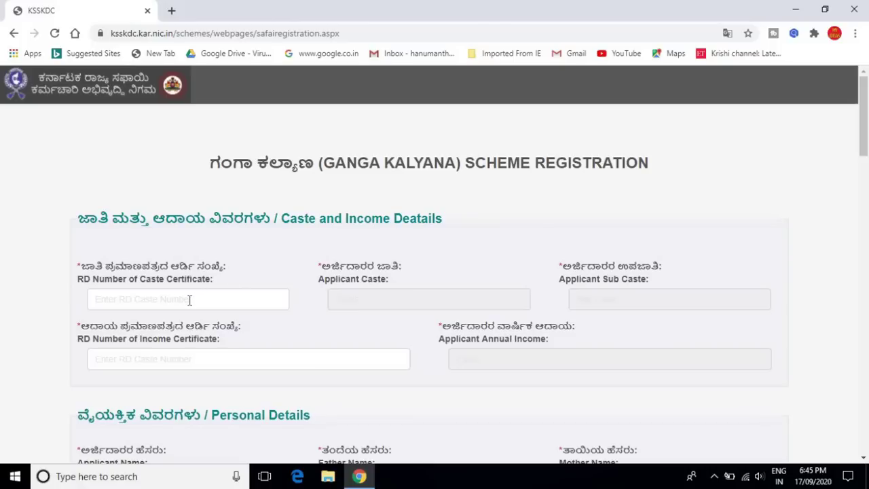
- Examine the caste and income fields and the personal details, including the day options for the date of birth
click(370, 293)
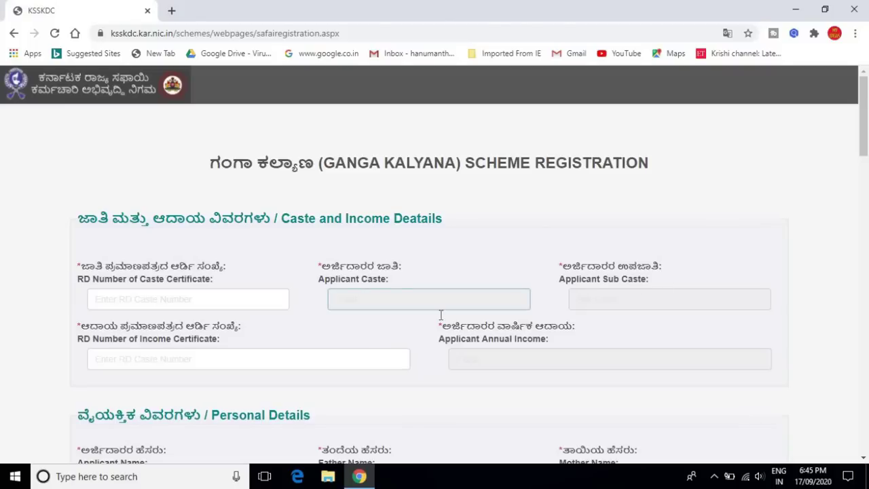
click(133, 360)
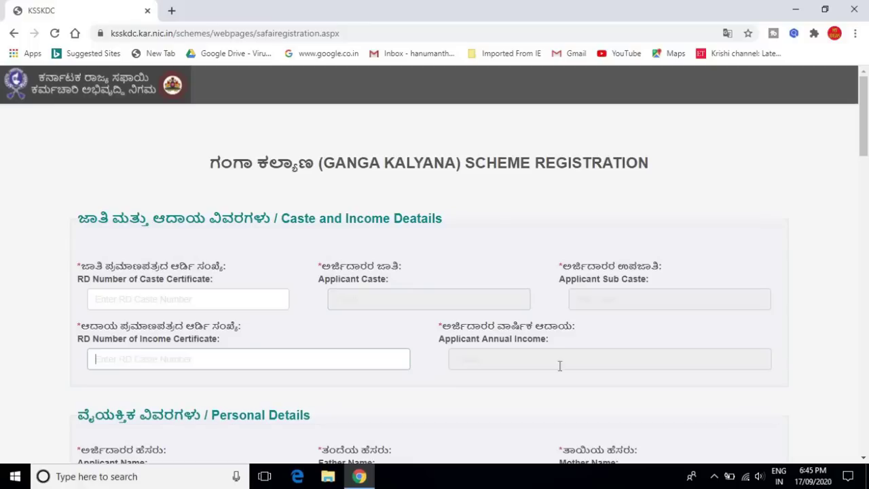
click(486, 359)
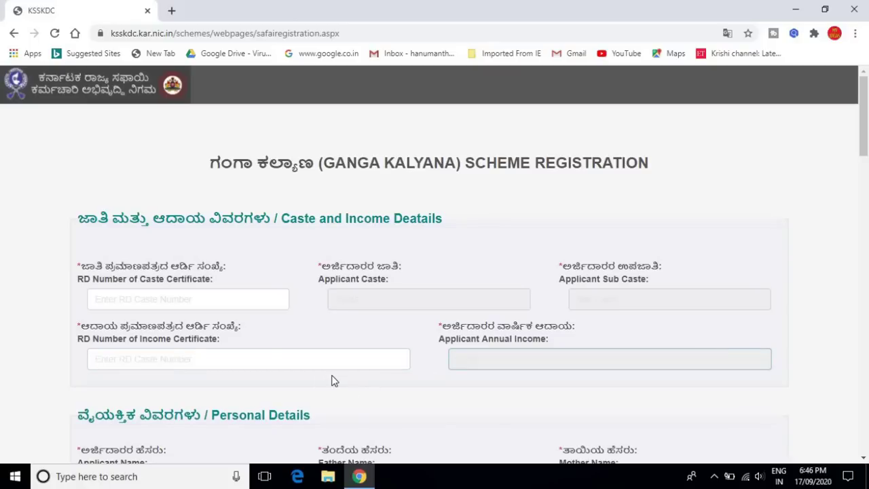
scroll(333, 380, down, 3)
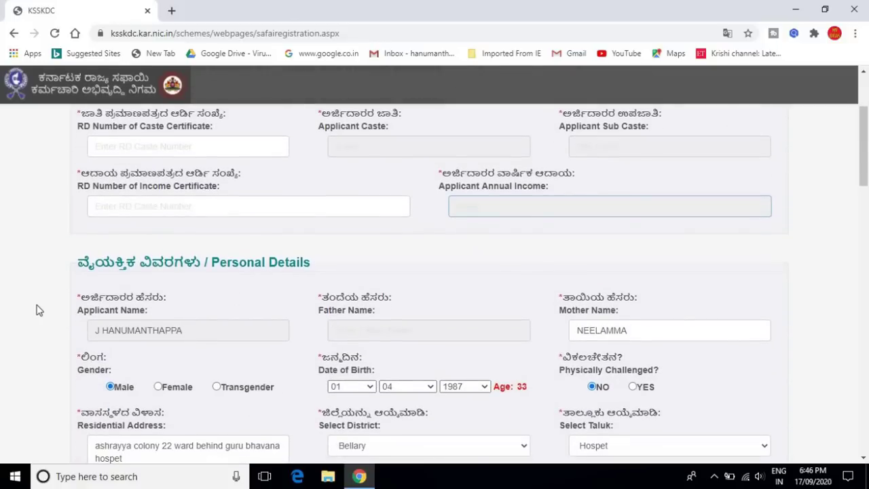
scroll(38, 310, down, 1)
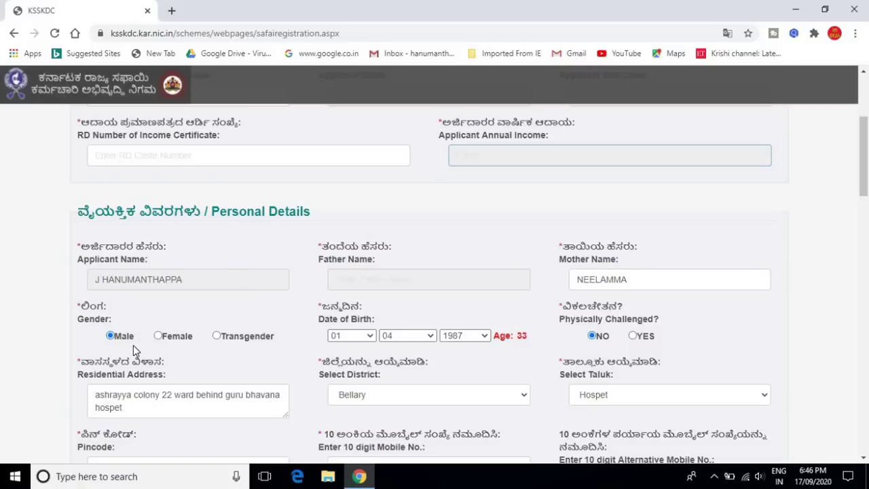
click(368, 336)
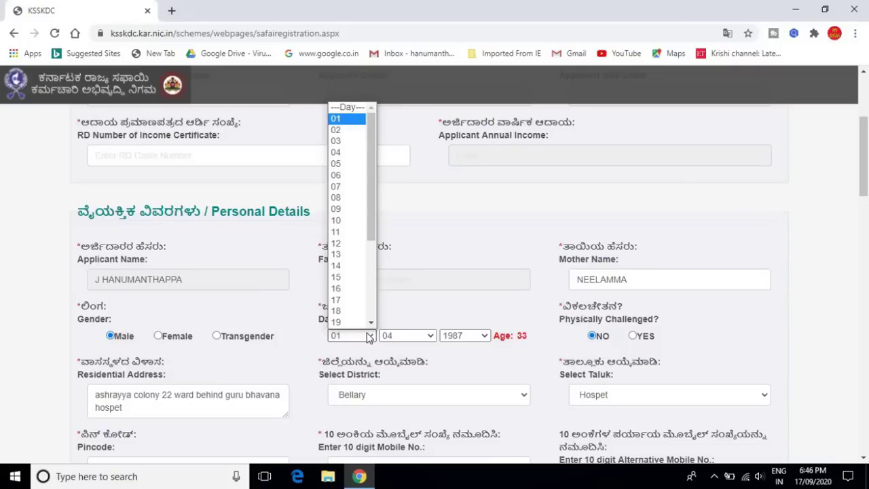
click(408, 315)
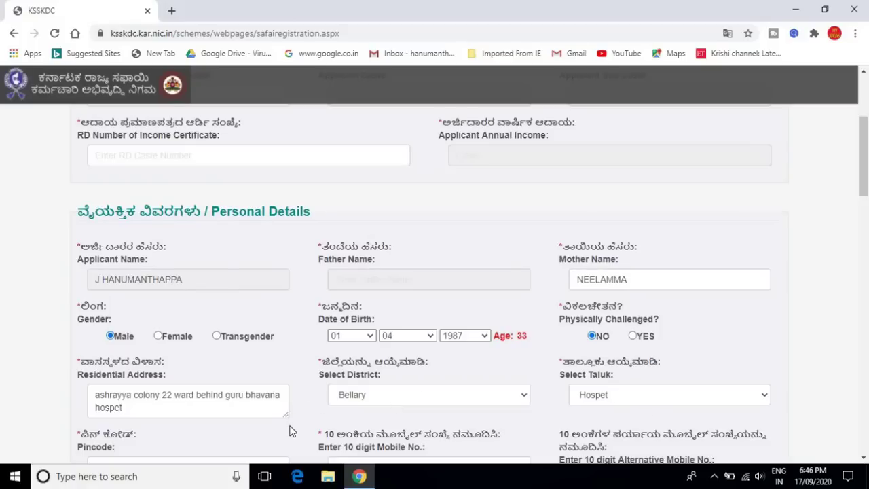
- Select B.A as the education qualification in the personal details
scroll(289, 430, down, 3)
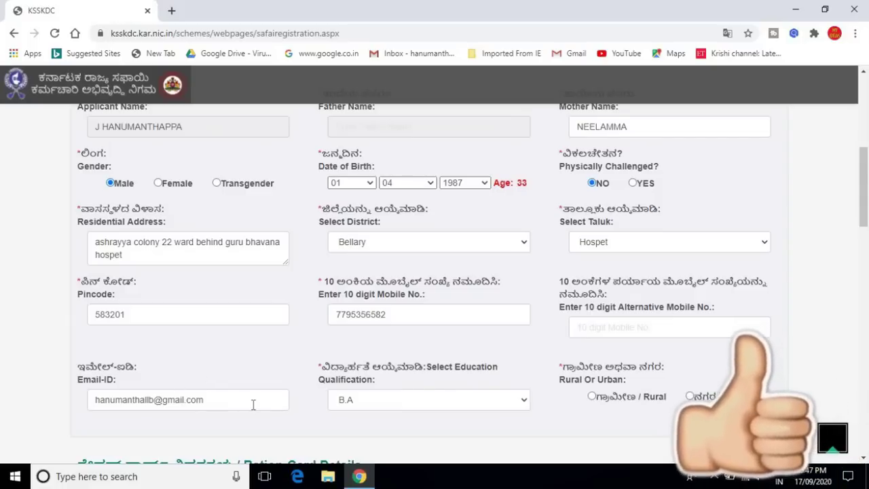
click(399, 404)
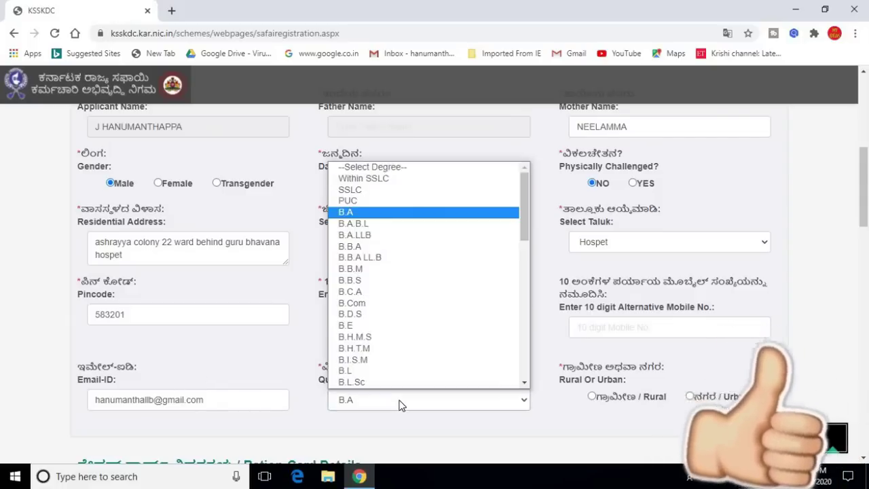
click(351, 213)
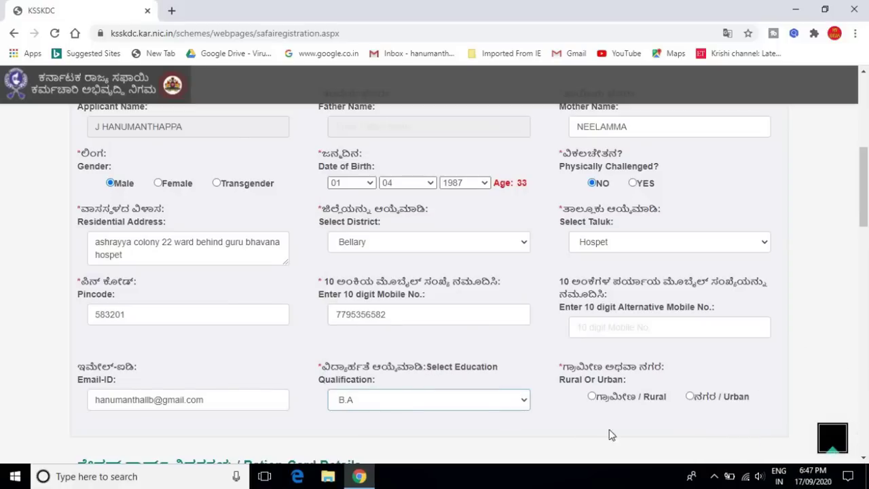
click(567, 414)
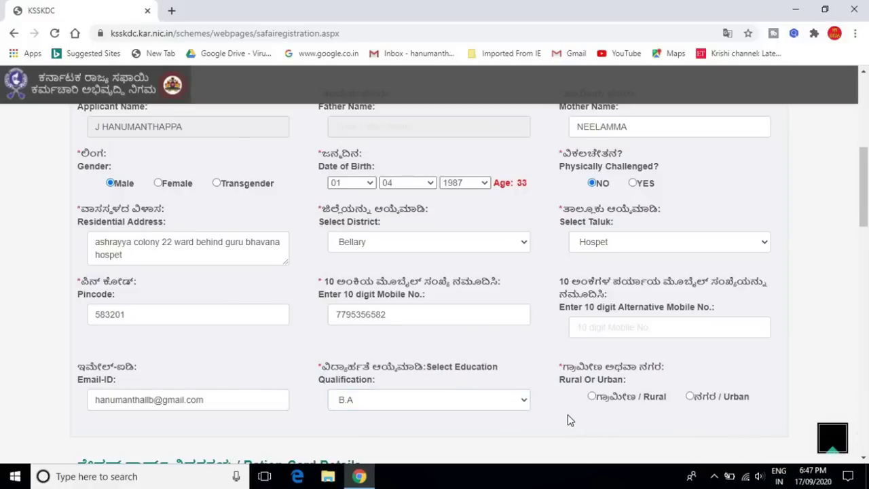
- Add the family member with the relationship Father to the ration-card details
scroll(567, 420, down, 1)
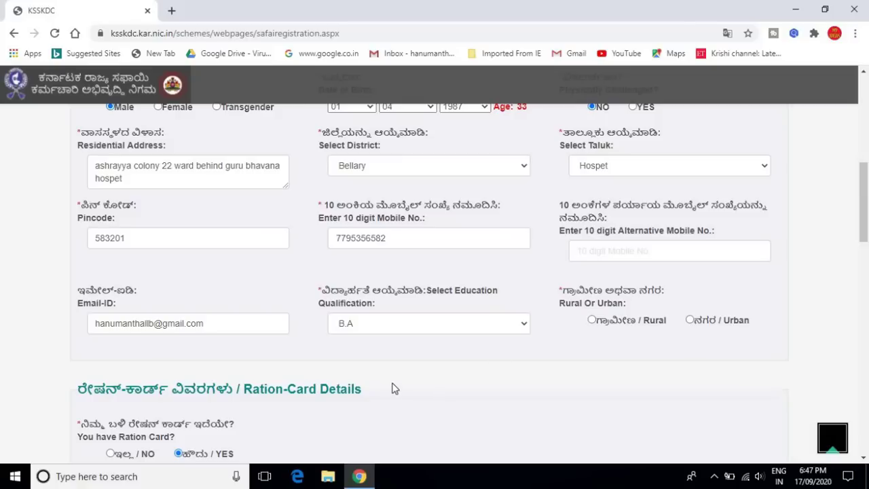
scroll(395, 388, down, 3)
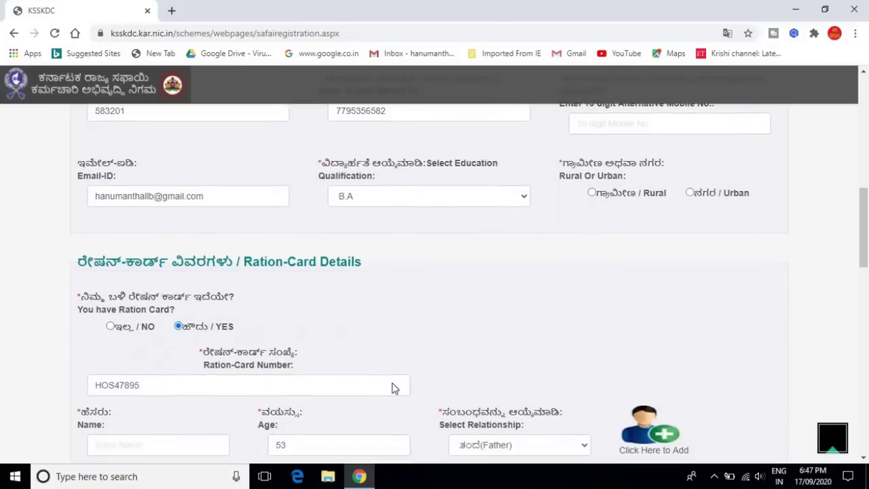
scroll(393, 388, down, 1)
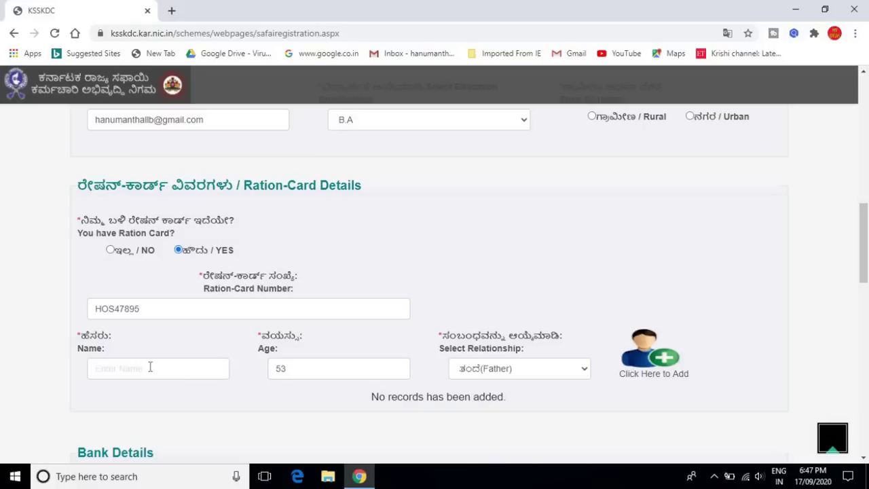
click(521, 378)
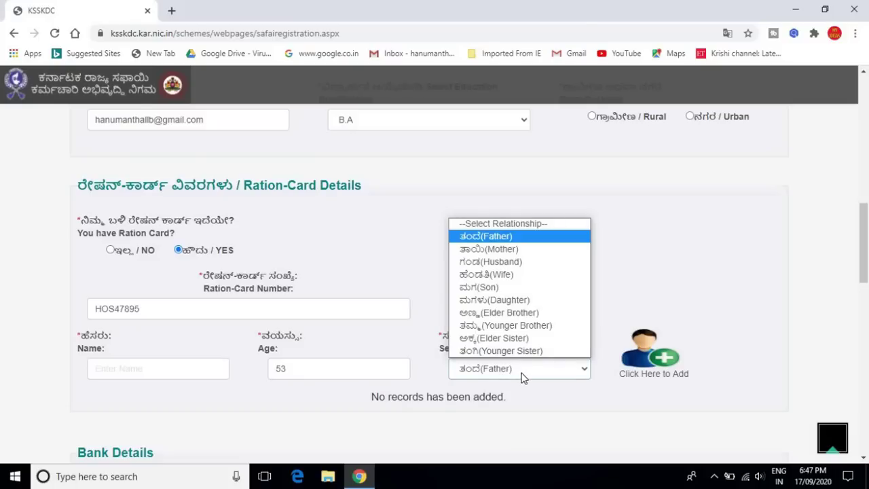
click(385, 254)
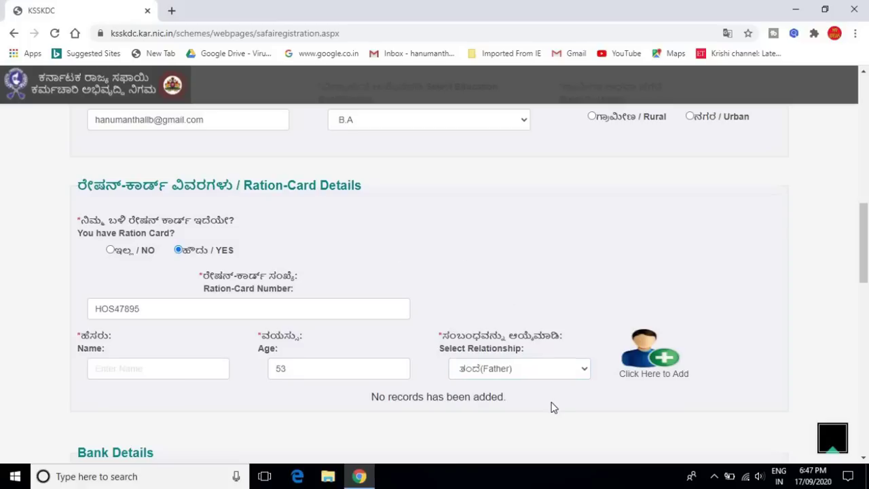
click(672, 361)
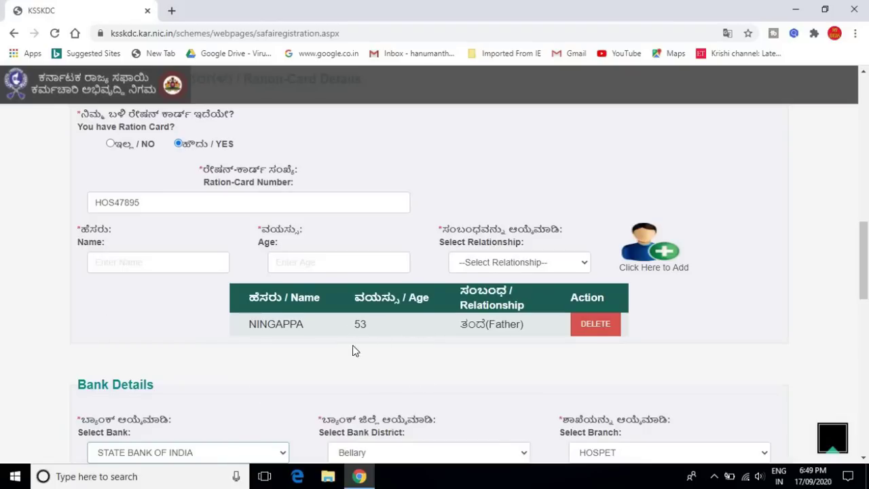
- Review the bank details, including the bank, district, branch, account number and IFSC code fields
scroll(205, 384, down, 2)
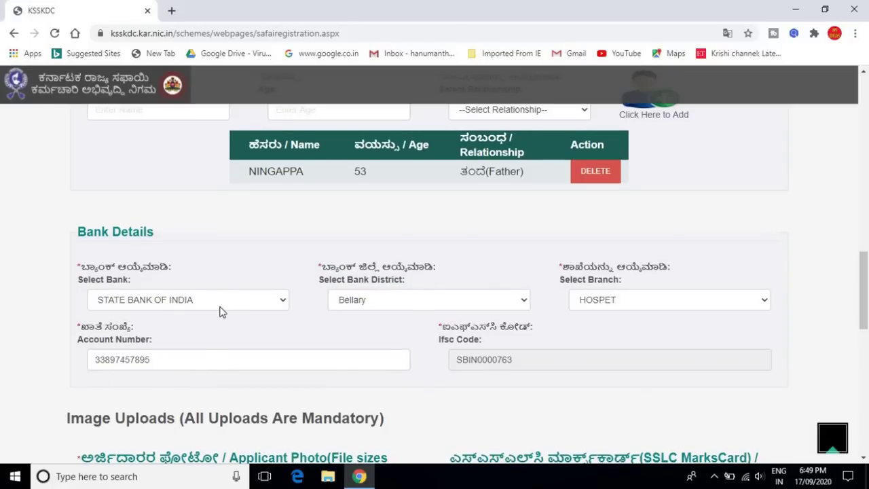
click(626, 303)
click(626, 303)
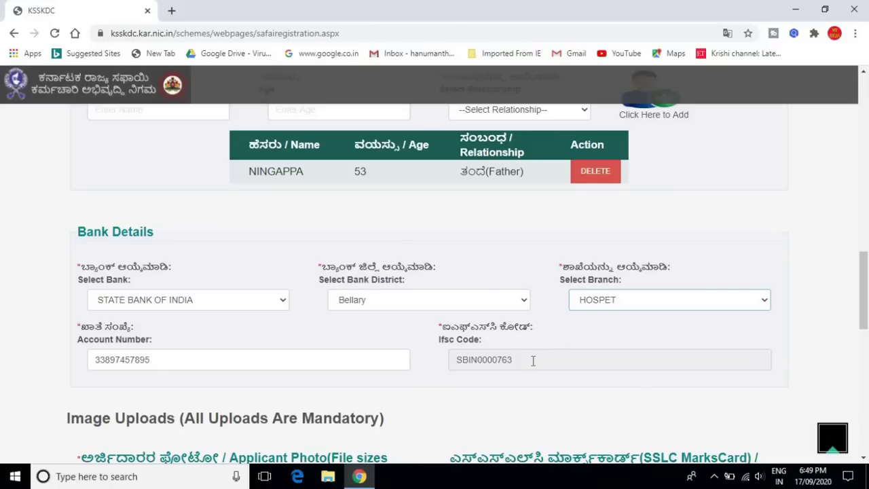
click(418, 410)
- Accept the declaration below the document upload sections that the given information is correct
scroll(419, 410, down, 3)
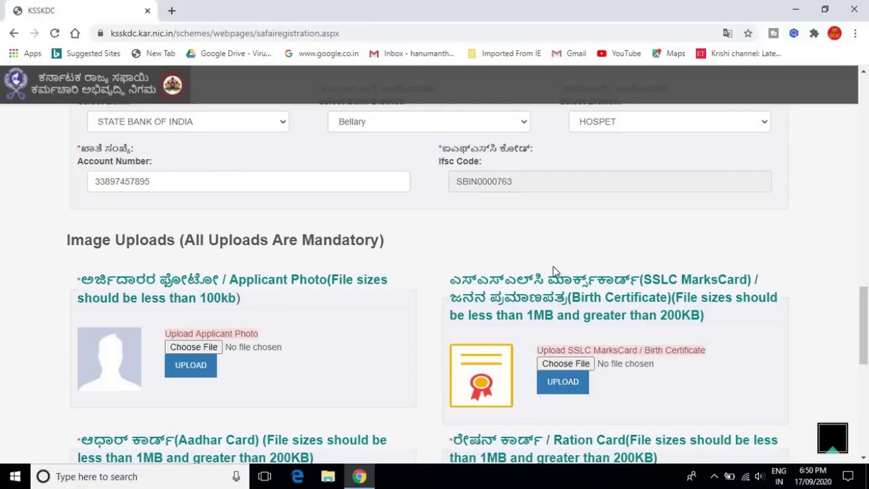
scroll(548, 253, down, 3)
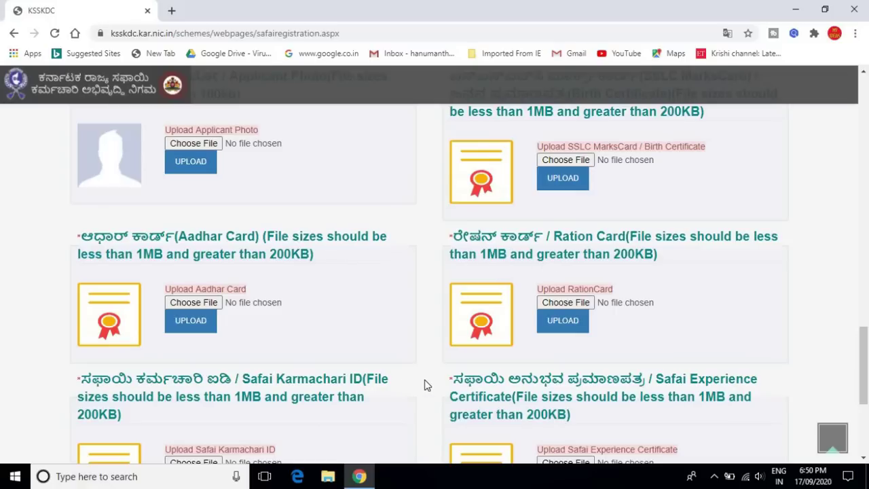
scroll(423, 385, down, 2)
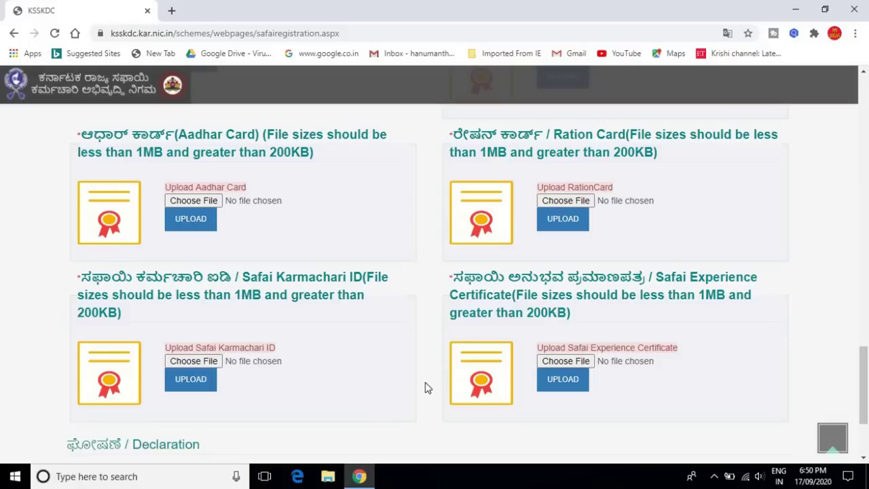
scroll(426, 387, down, 3)
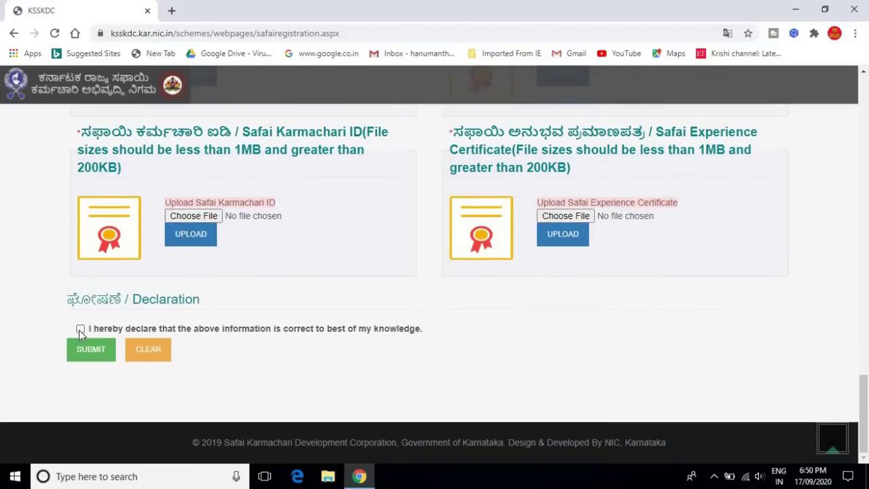
click(80, 330)
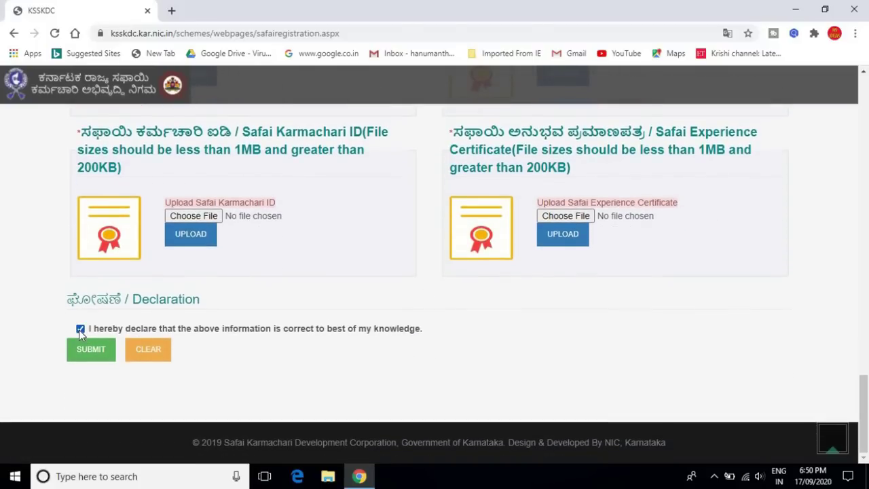